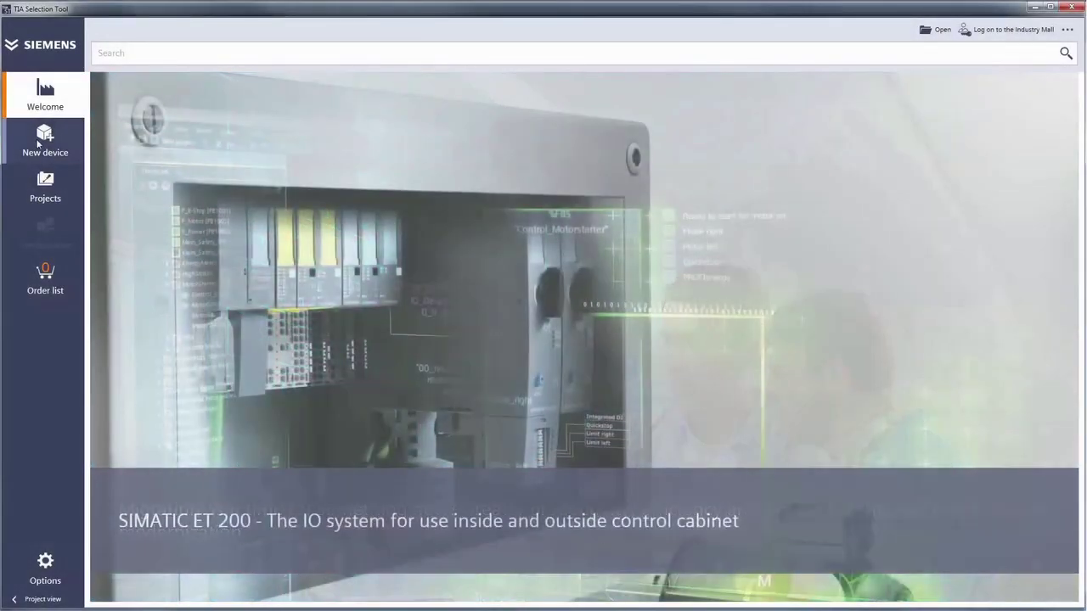
- Open the Messe project's export options for TIA Portal or ECAD systems
click(37, 144)
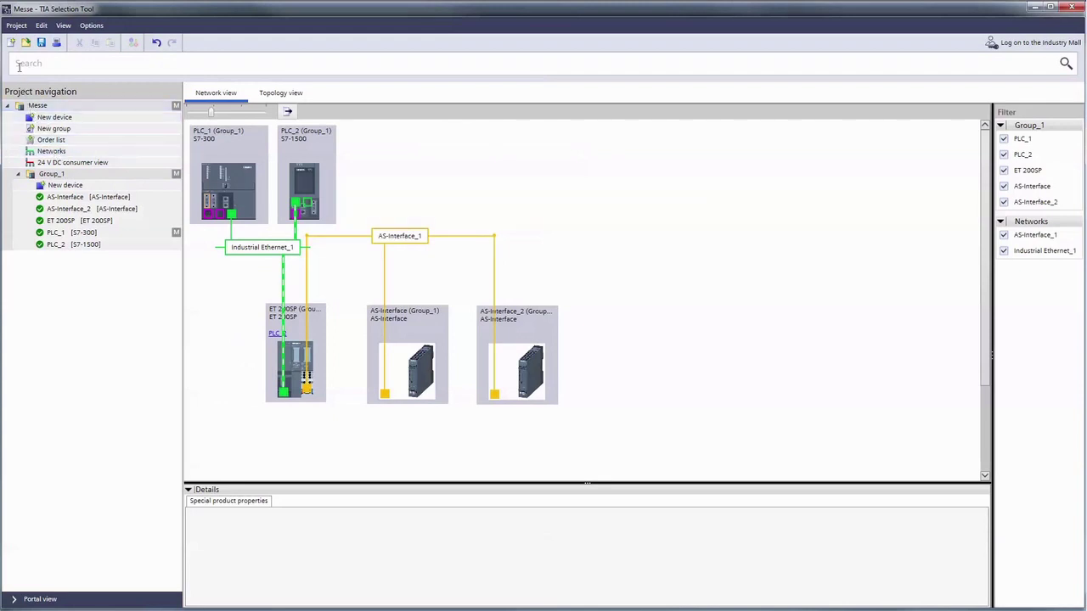
click(16, 27)
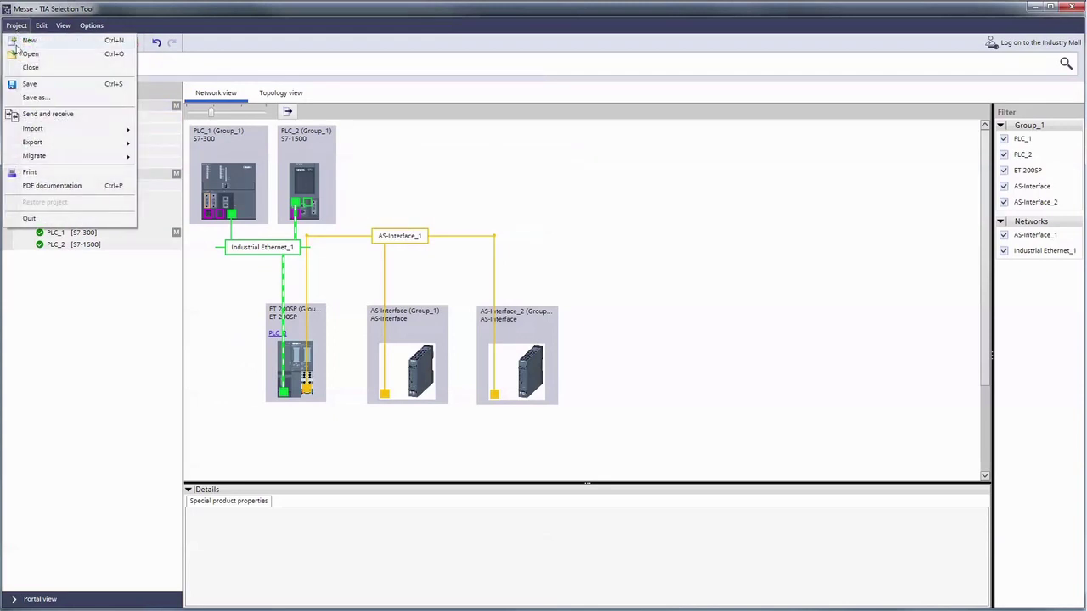
mouse_move(33, 142)
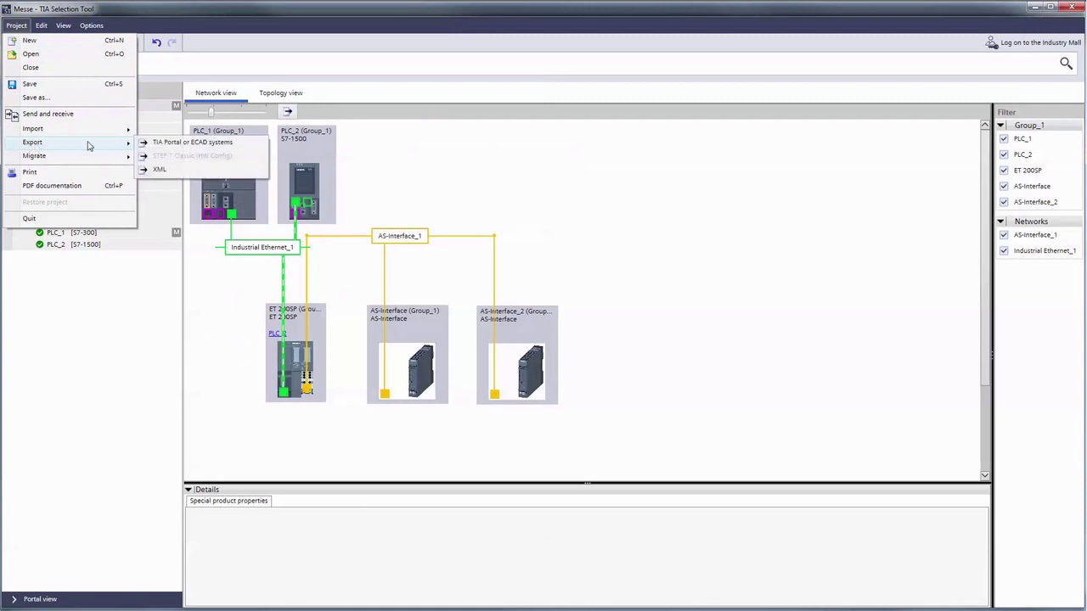
- Export the Messe project to an AutomationML file named demo.aml, then return to the welcome screen
click(158, 144)
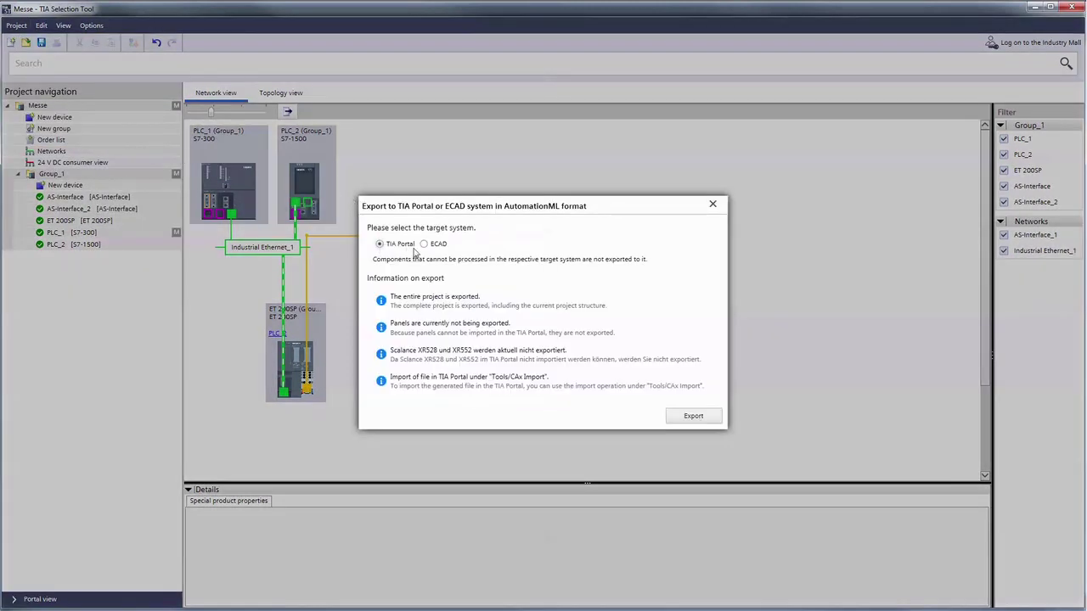
click(688, 416)
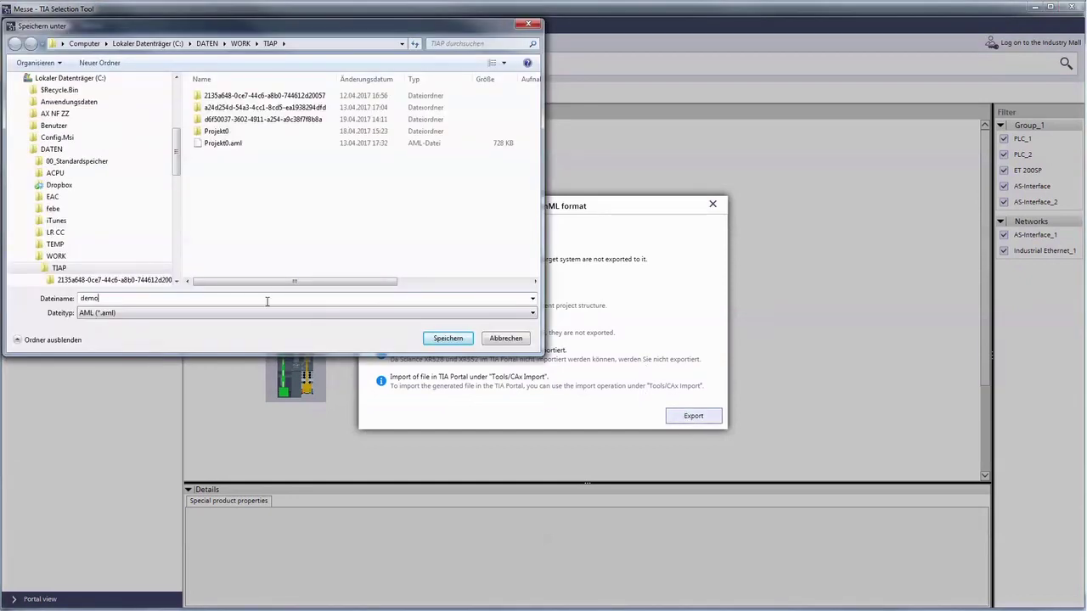
click(440, 339)
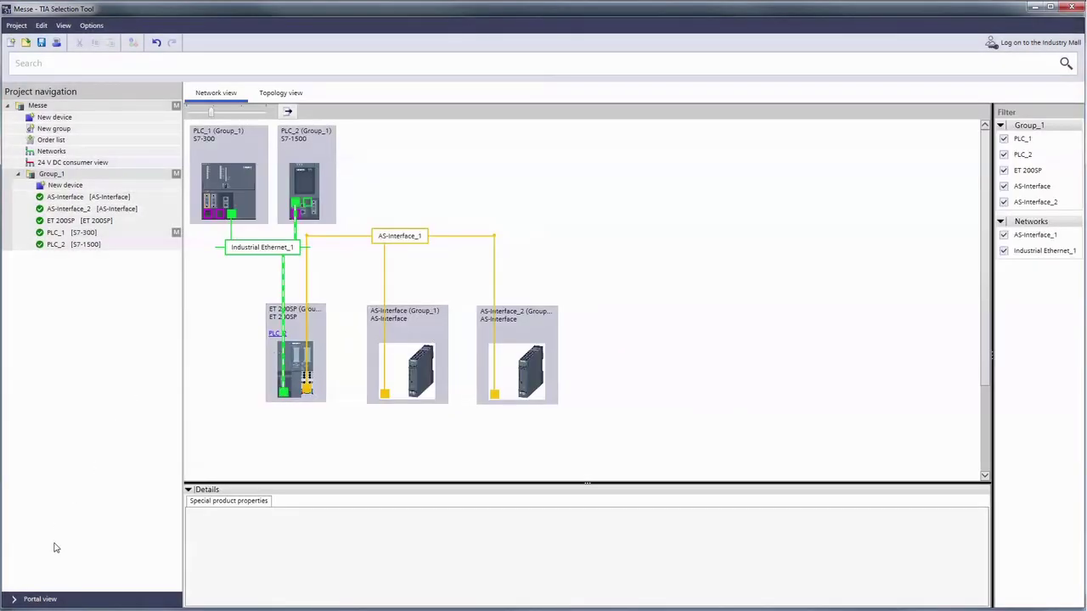
click(40, 600)
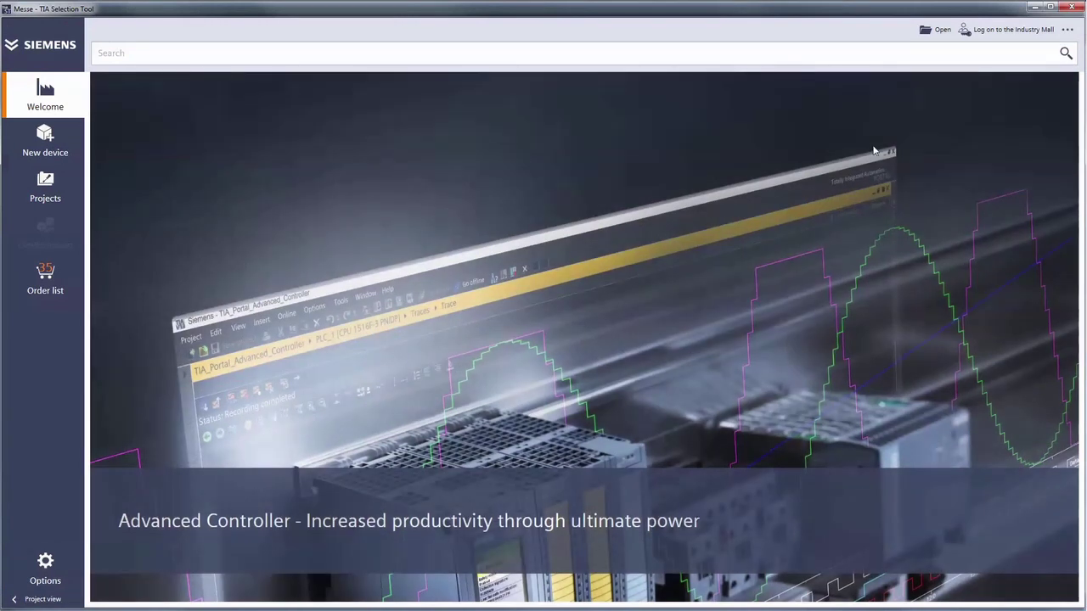
- Import demo.aml into TIA Portal's Project1 with Tools > Import CAx data
click(1068, 34)
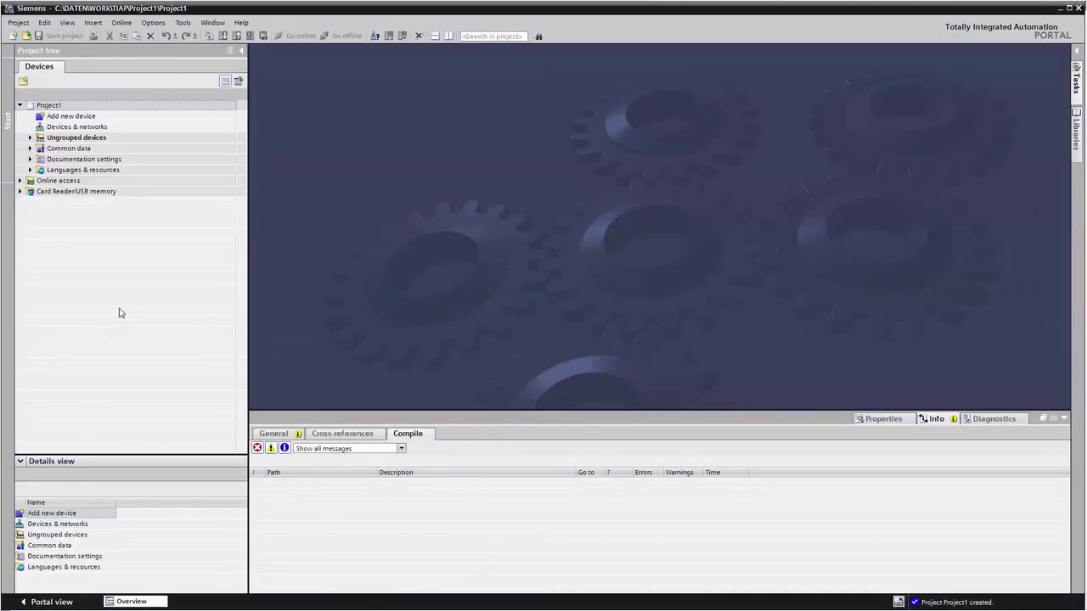
click(183, 23)
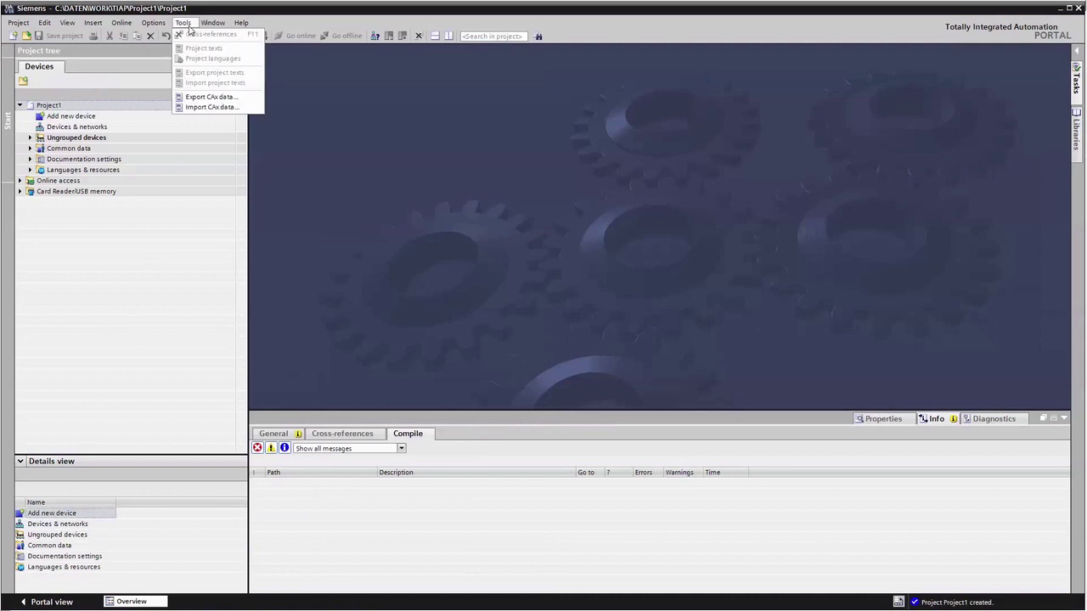
click(188, 107)
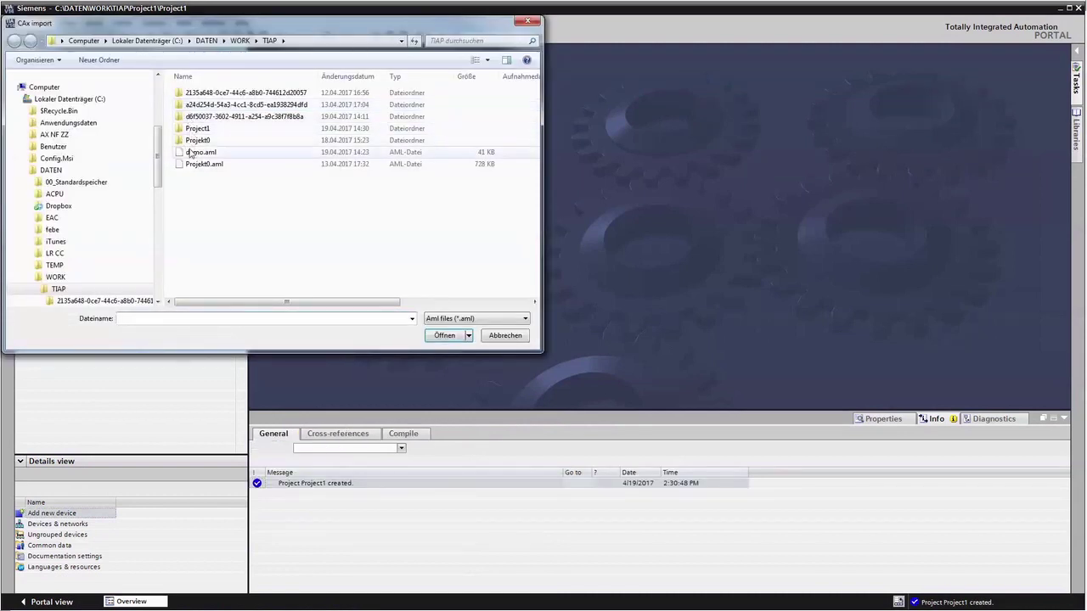
click(190, 154)
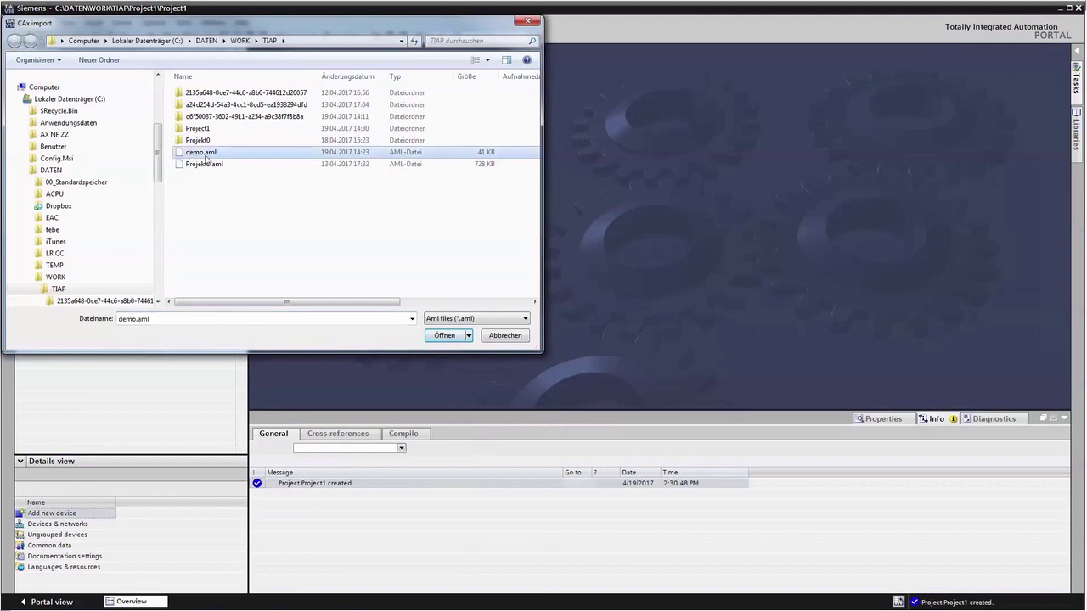
click(442, 335)
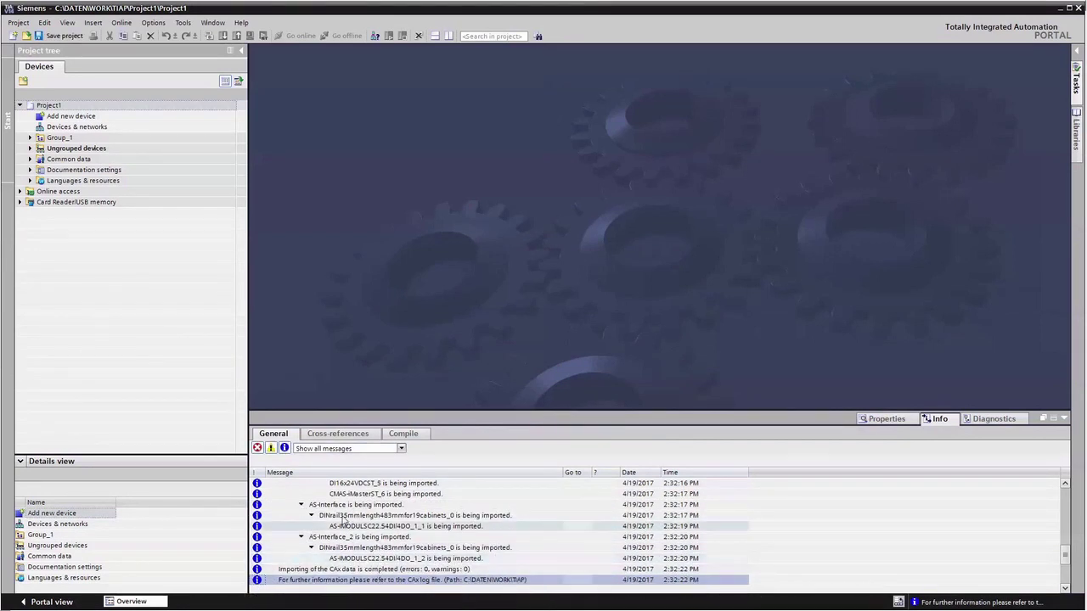
- Expand Group_1 and PLC_1, open PLC_1's device configuration, then the Devices & networks view
click(30, 138)
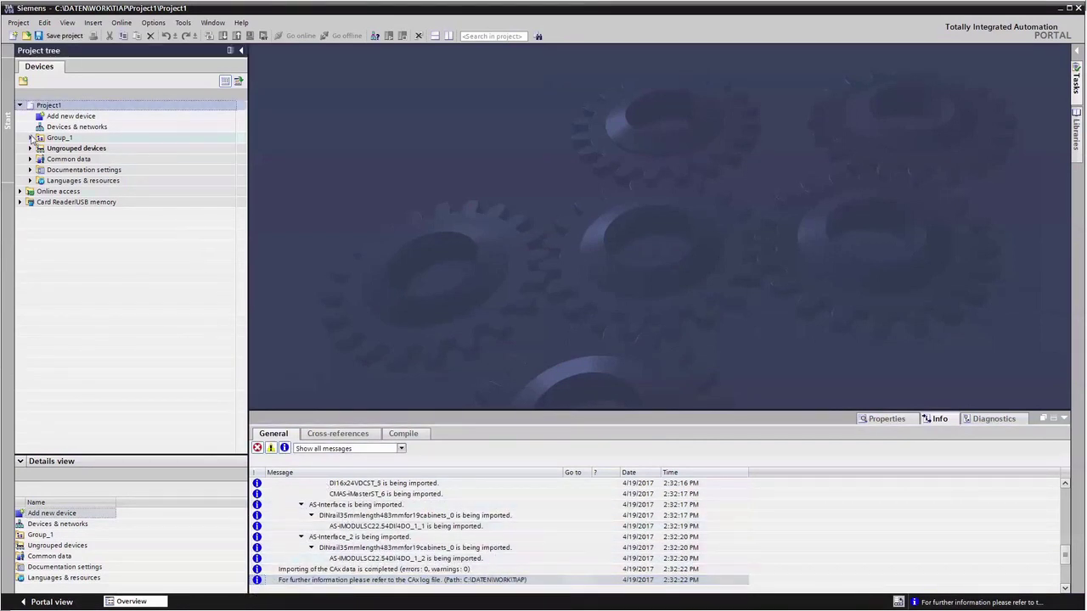
click(31, 138)
click(42, 150)
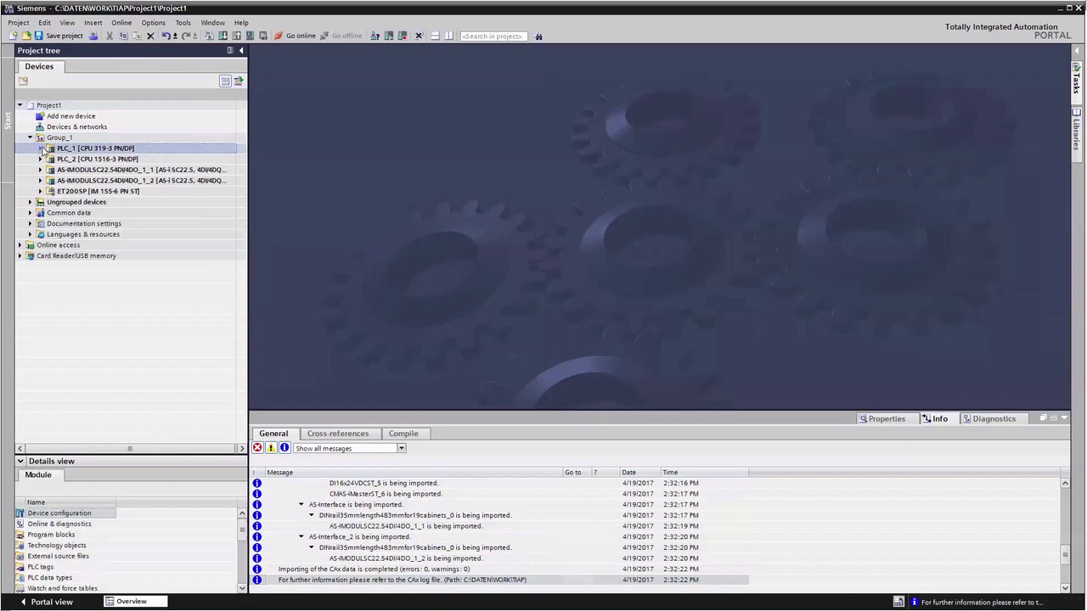
click(40, 148)
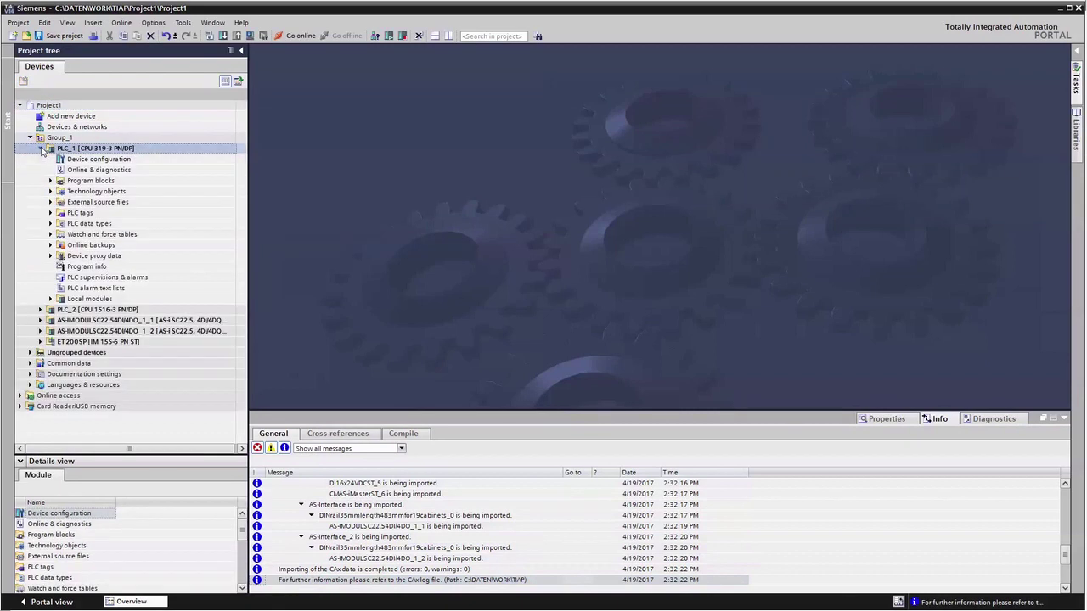
double_click(61, 160)
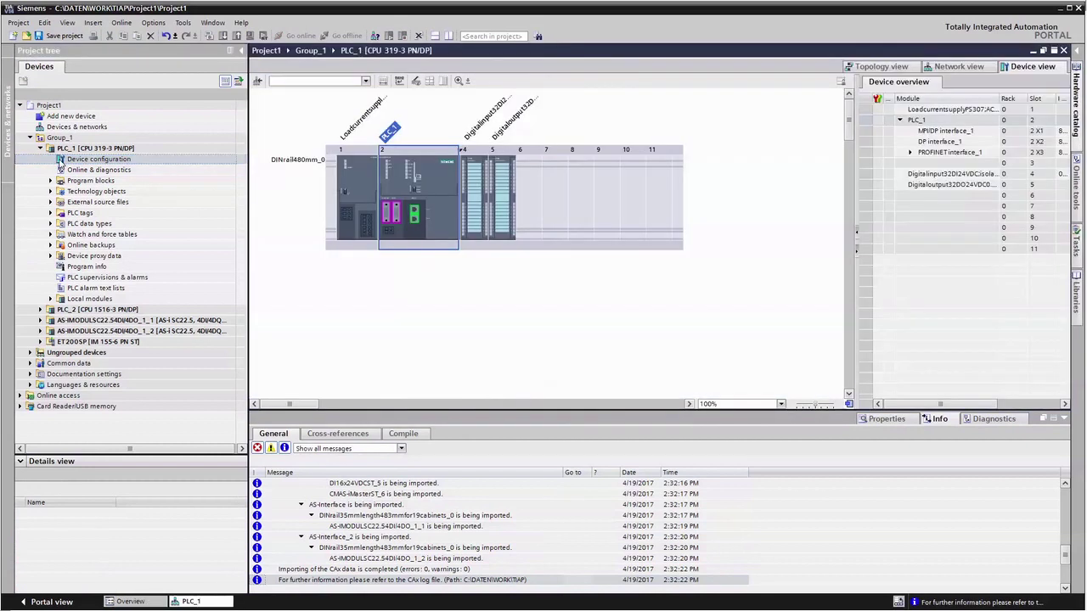
double_click(62, 128)
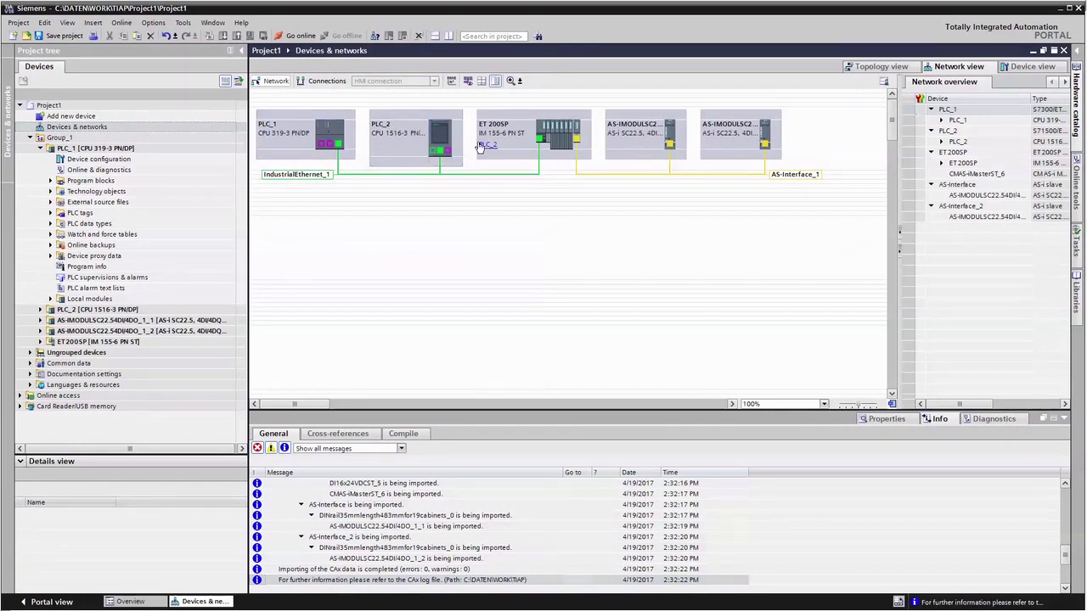
- Copy the ET 200SP and paste it onto the network canvas as ET 200SP_1
right_click(513, 145)
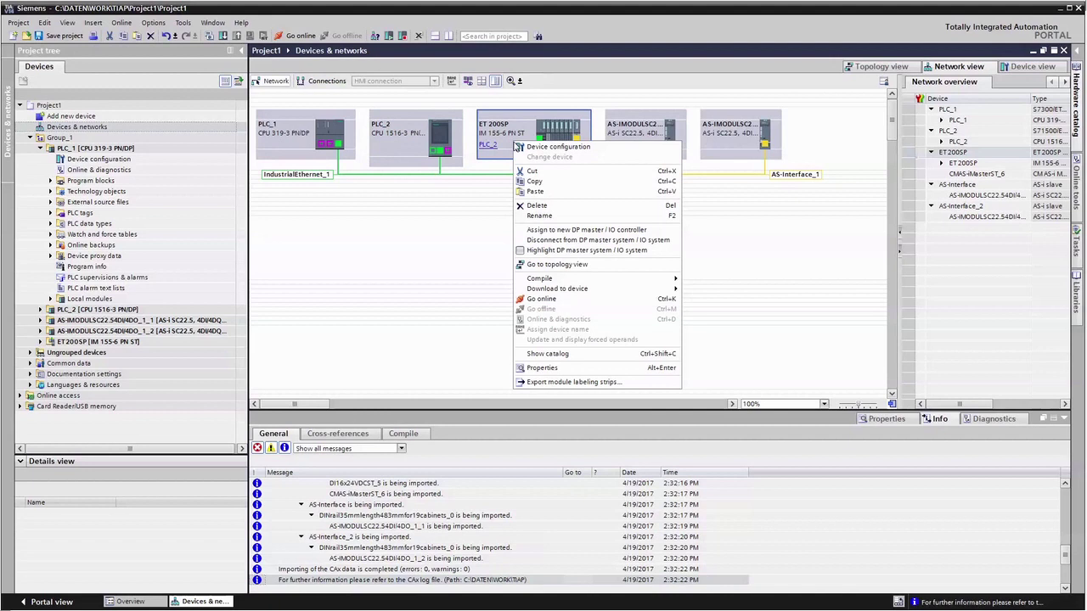
click(533, 182)
click(479, 240)
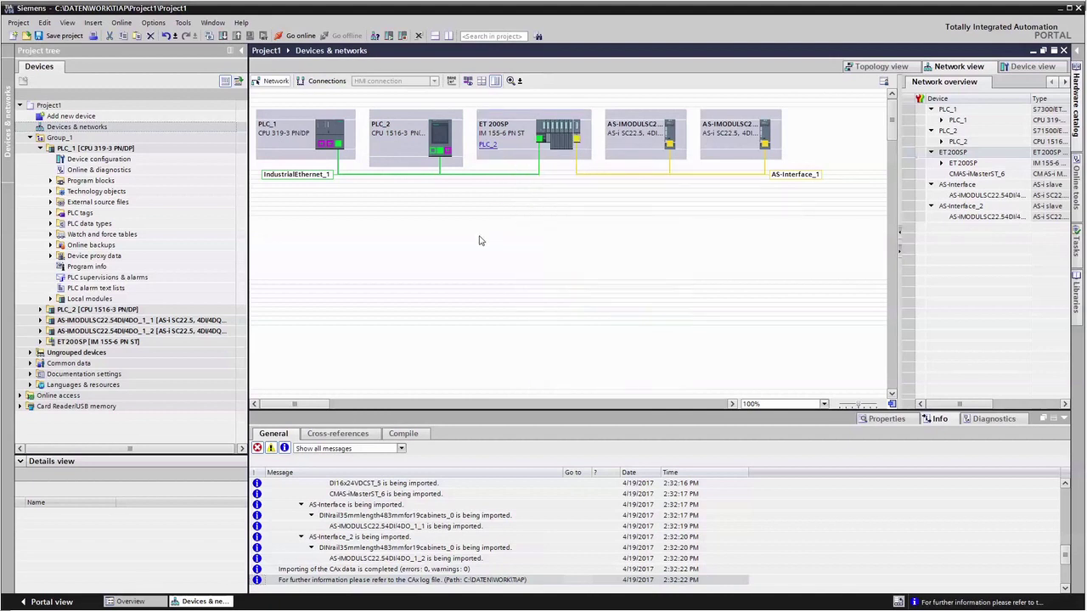
key(ctrl+v)
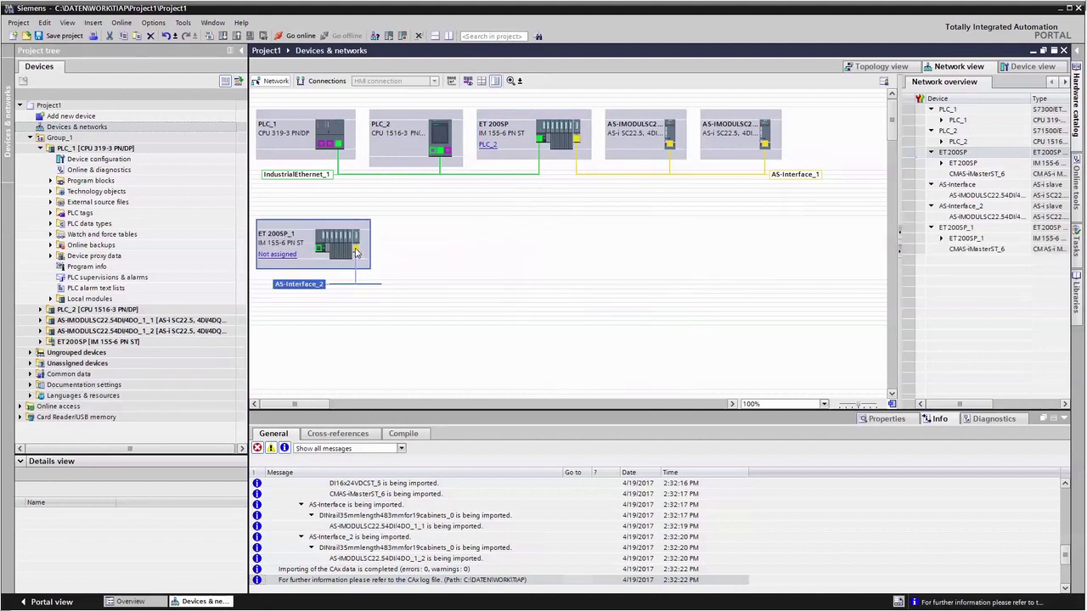
- Move ET 200SP_1 off AS-Interface_2 onto PLC_2's PROFINET IO system
right_click(357, 252)
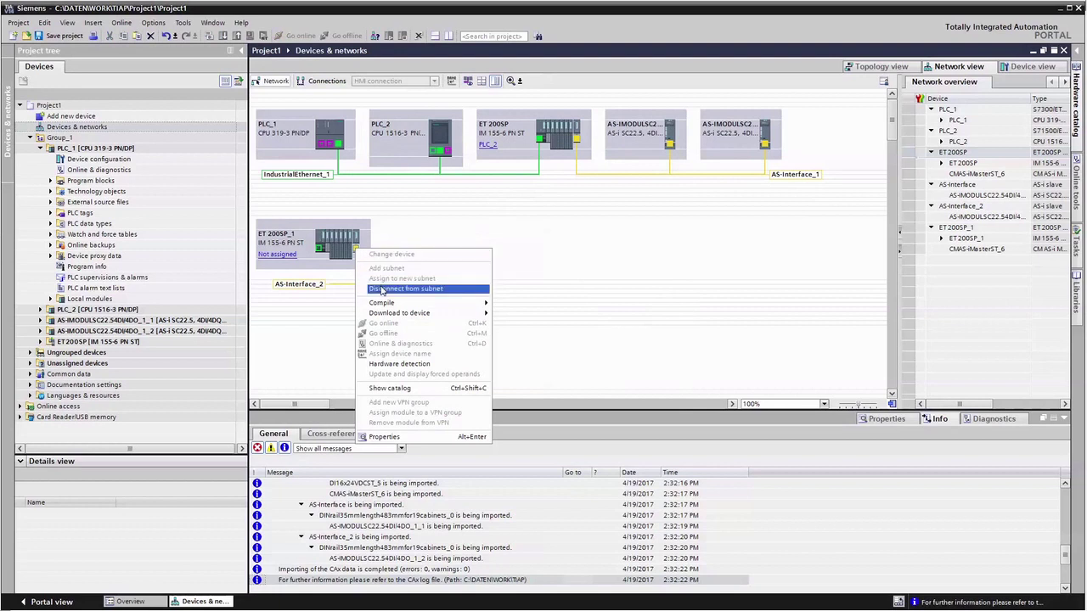
click(381, 290)
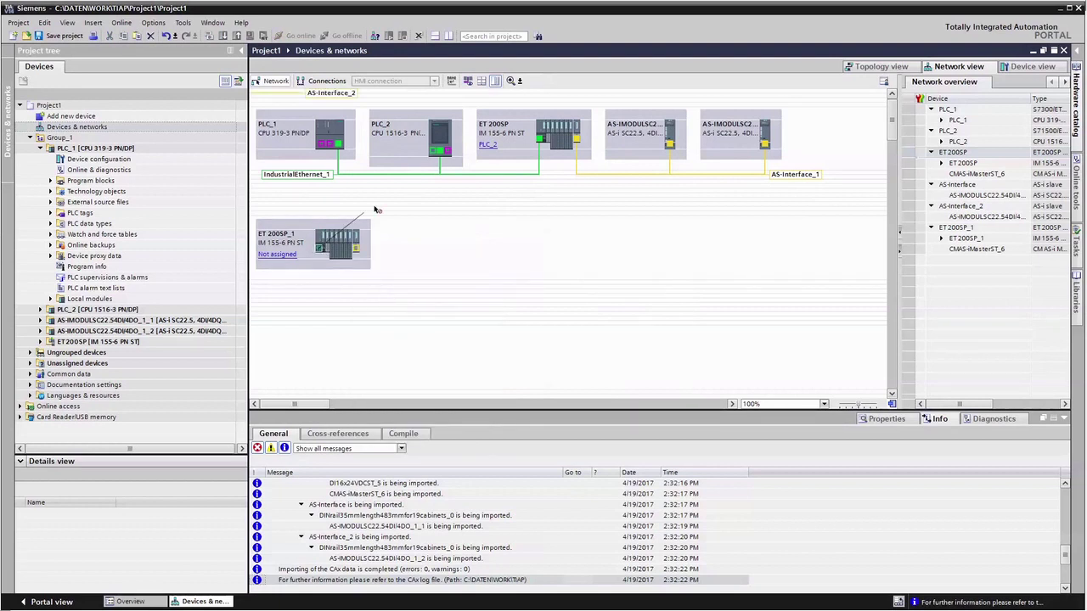
drag(408, 183, 433, 153)
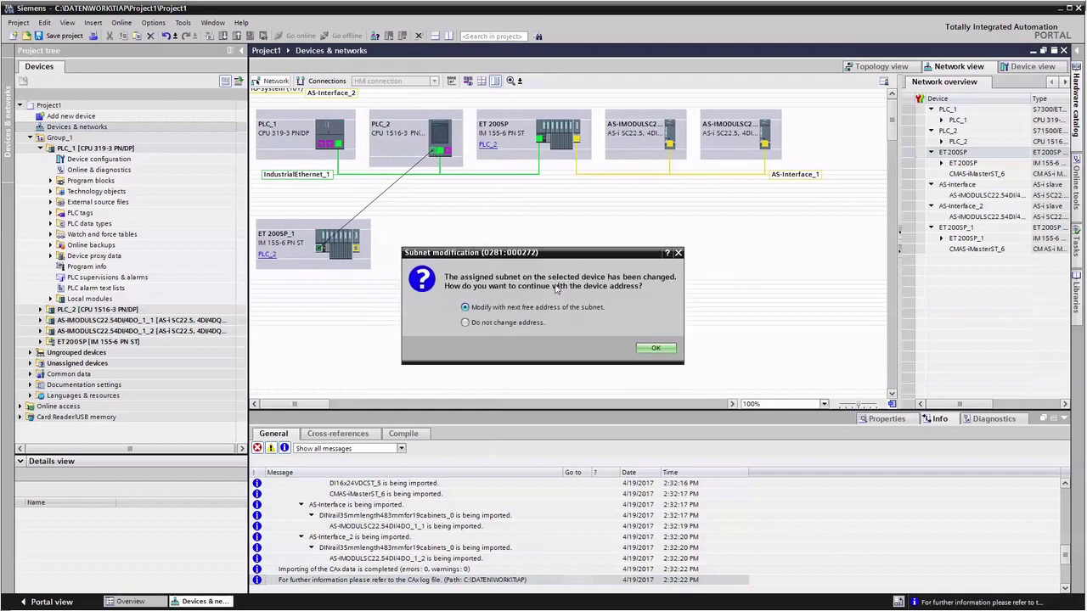
click(655, 354)
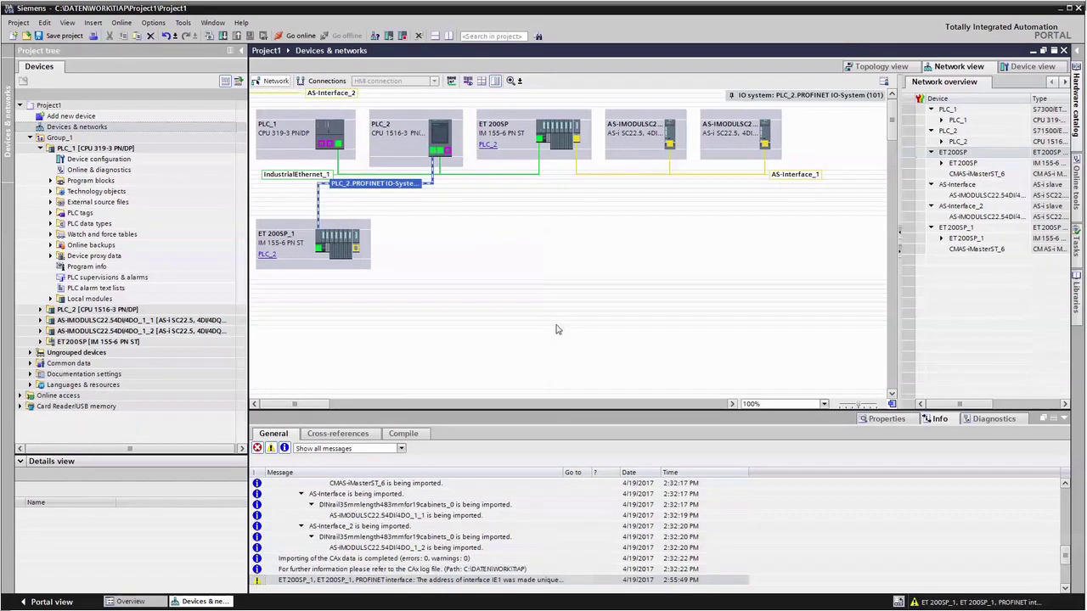
- Save Project1's CAx data export as Project1.aml in the TIAP folder
click(181, 23)
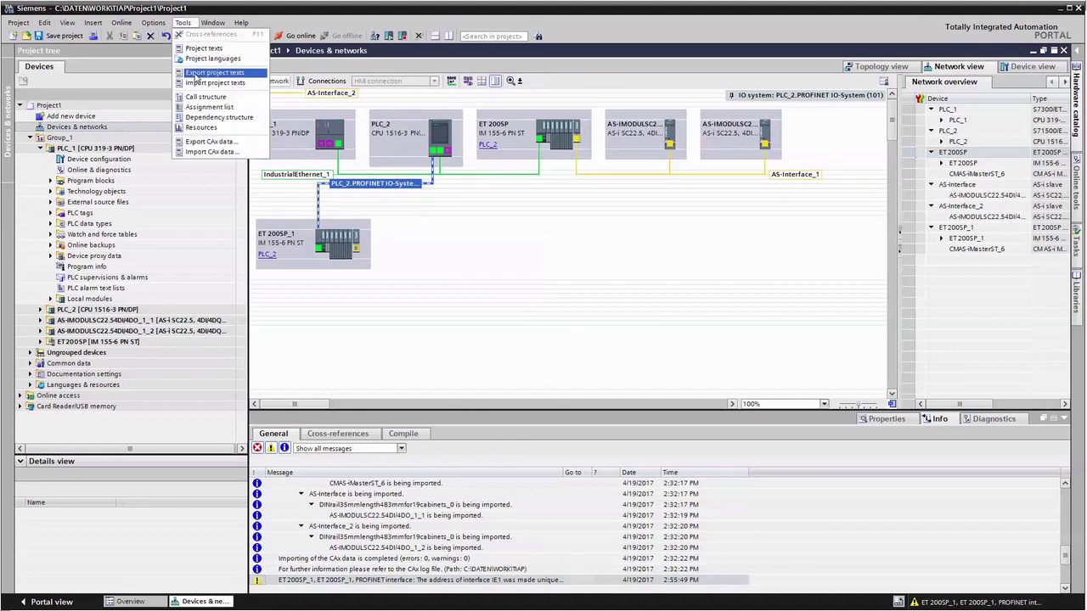
click(210, 141)
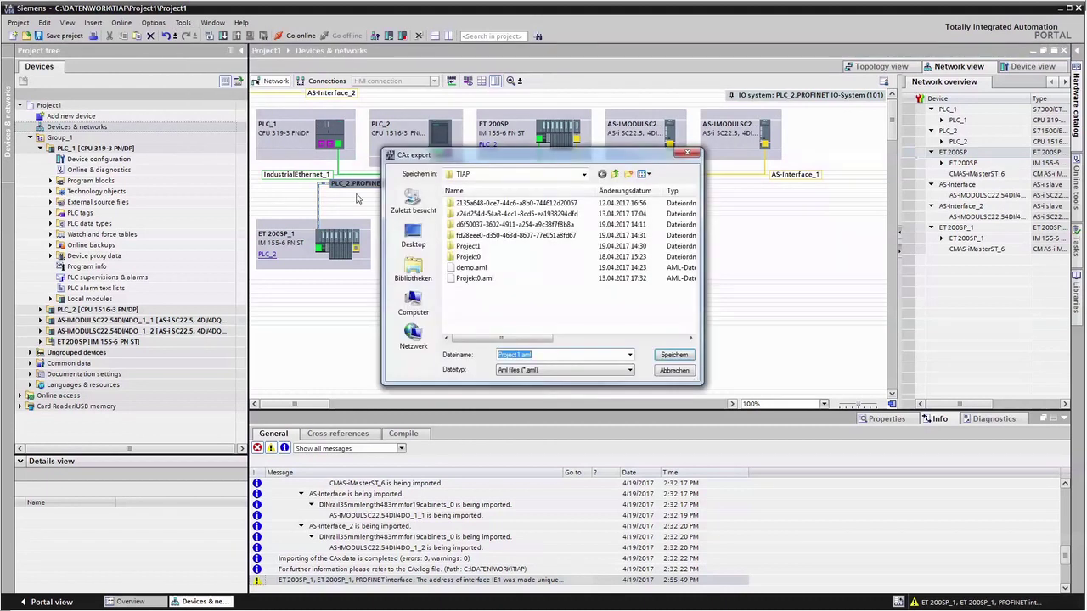
click(672, 355)
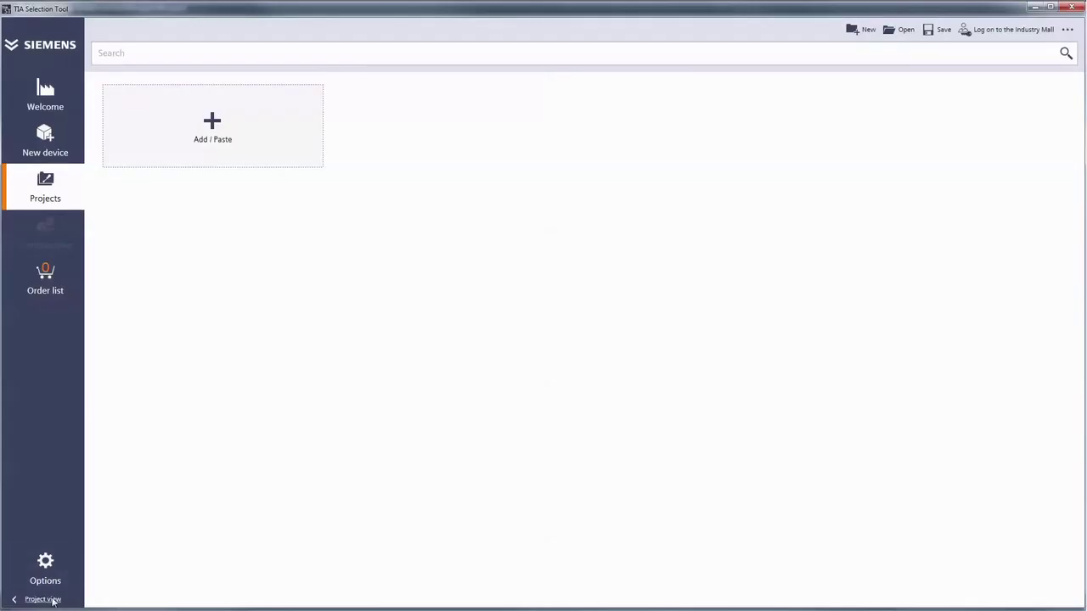
- In Project view, import Project1.aml through Import > TIA Portal or ECAD systems
click(42, 600)
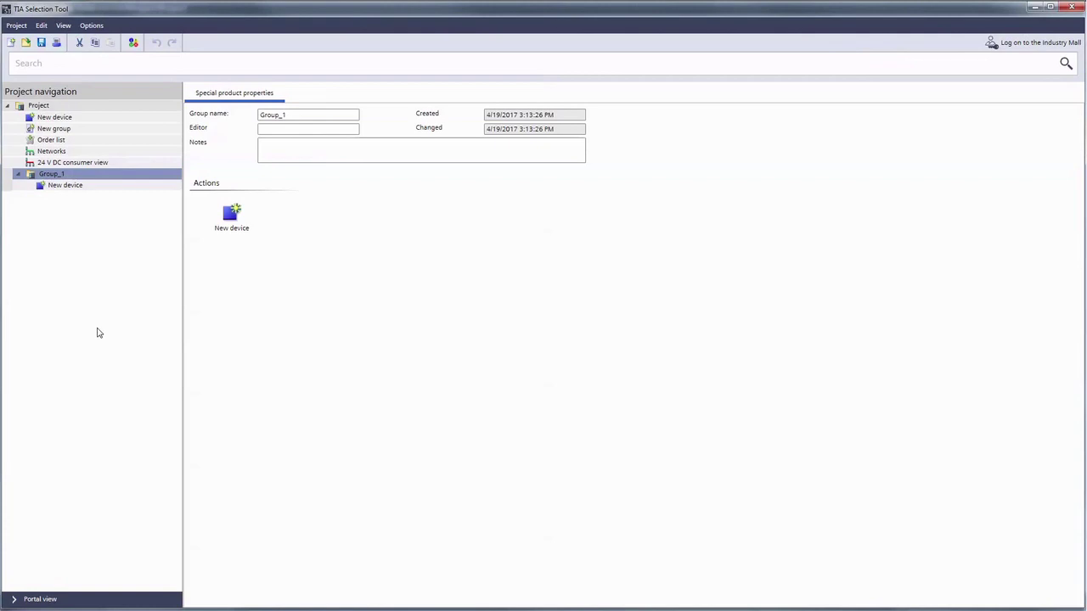
click(17, 25)
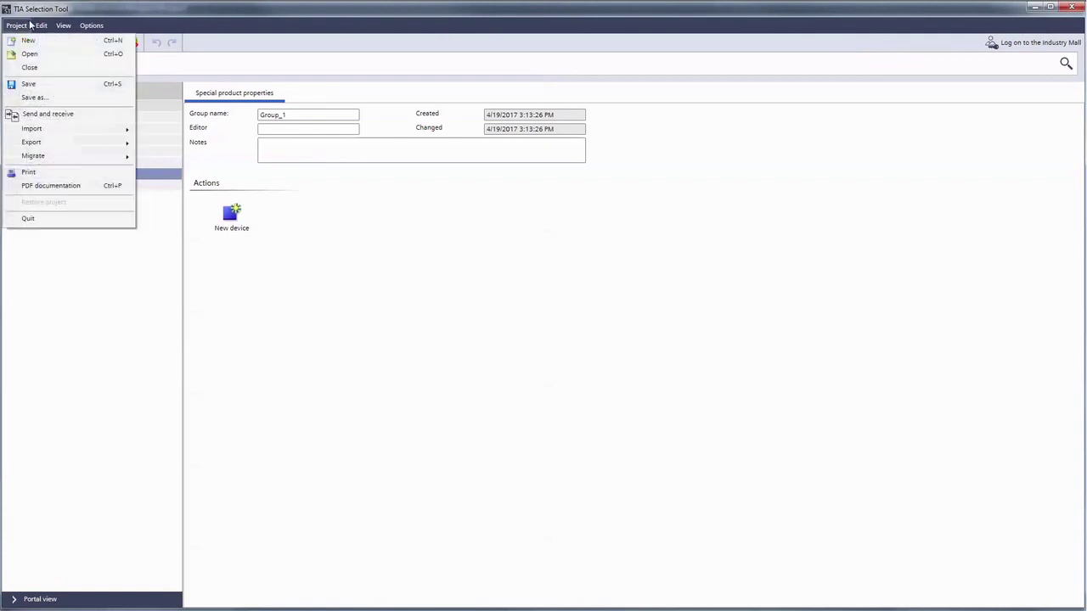
mouse_move(34, 129)
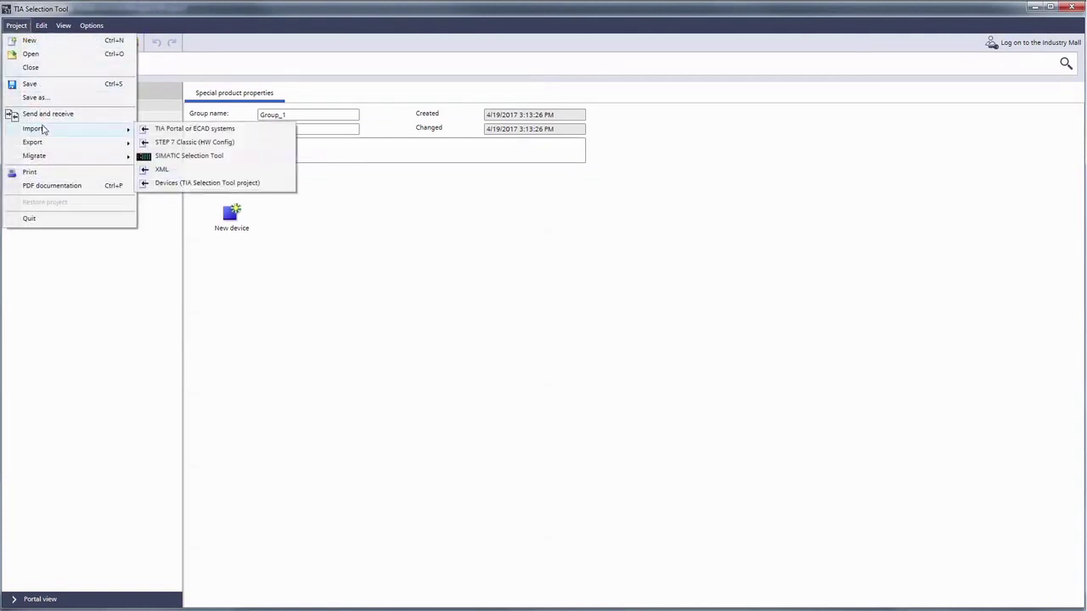
click(204, 130)
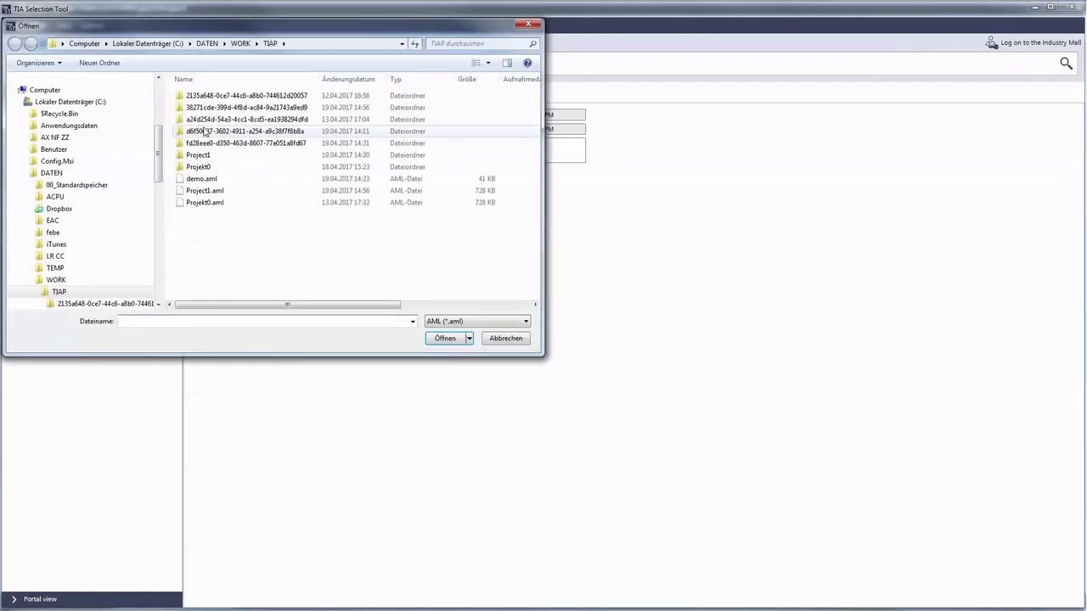
click(202, 190)
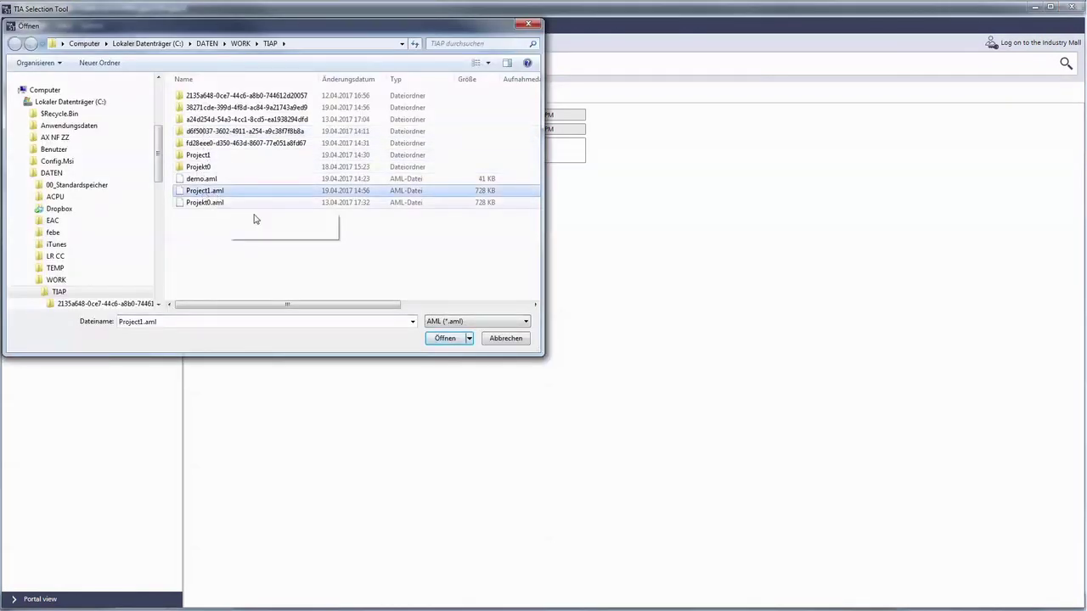
click(442, 340)
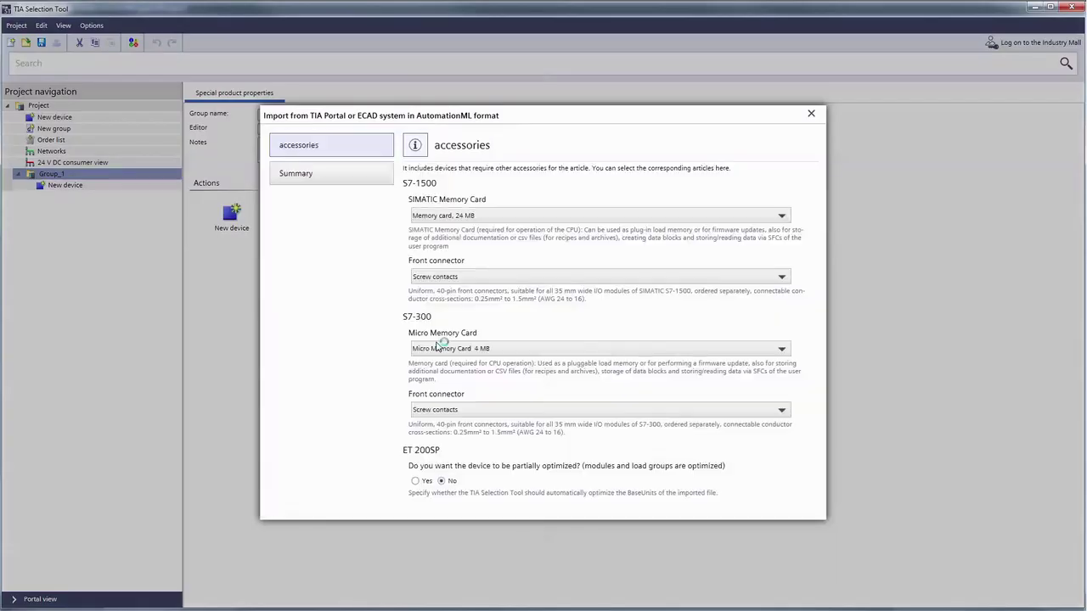
- Review the import summary, set up the devices, and dismiss the completion message
click(370, 178)
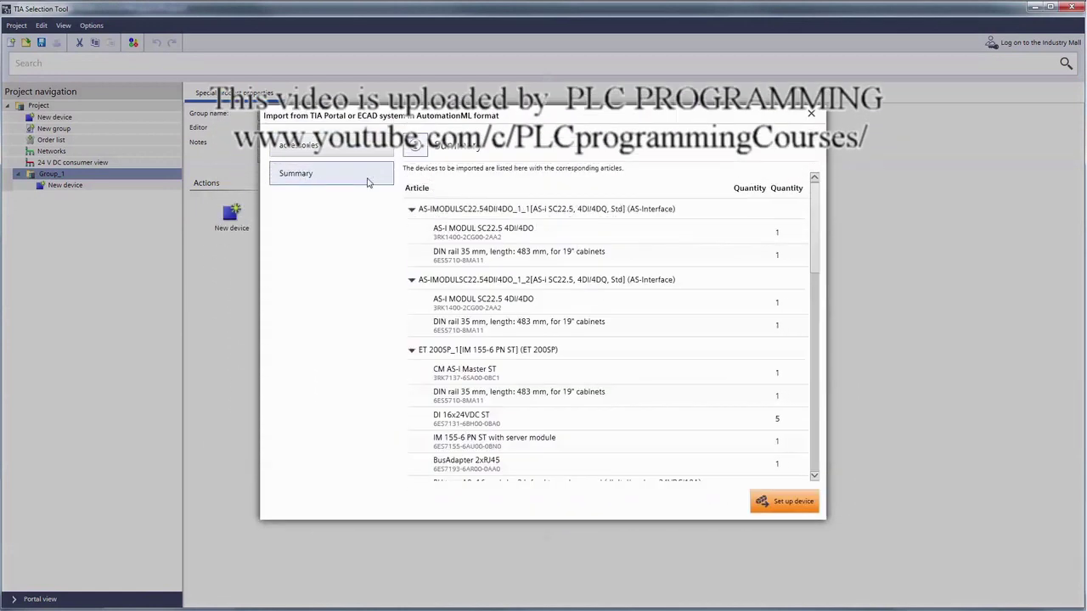
click(776, 504)
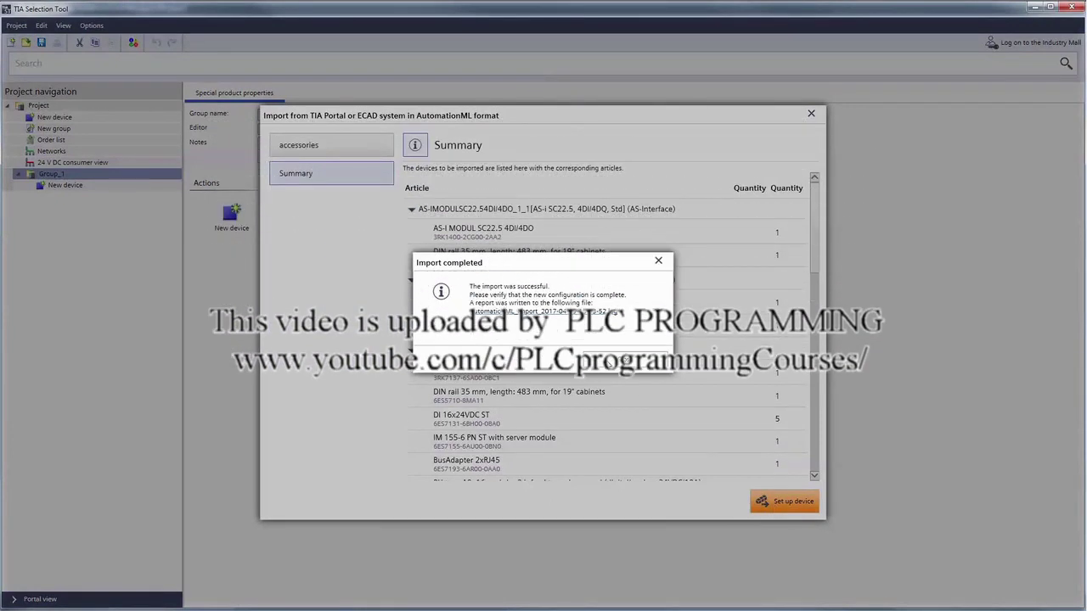
click(606, 361)
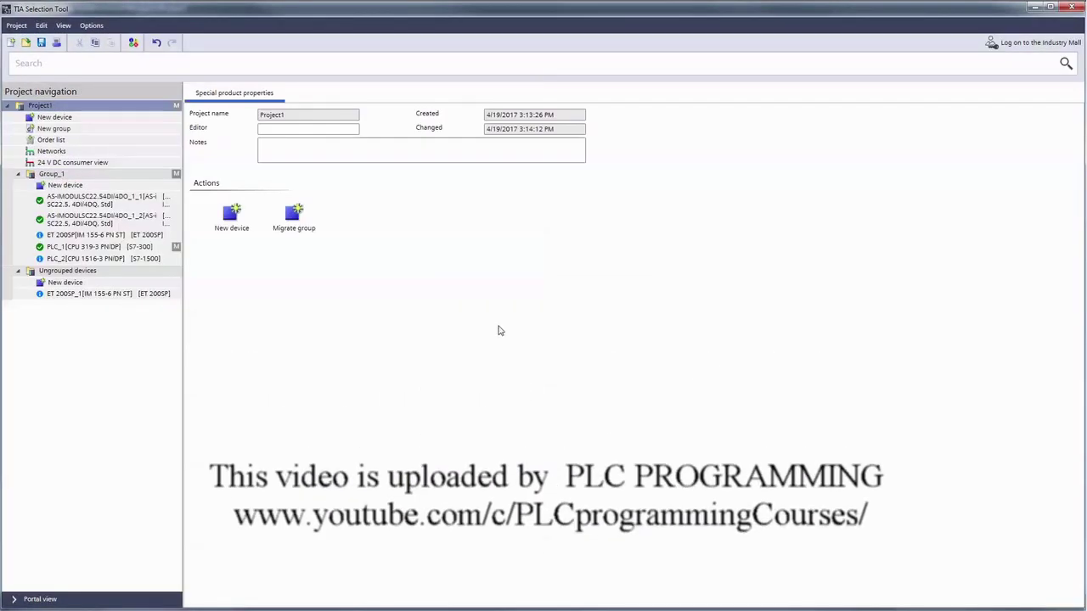
- Open the Networks view to see ET 200SP_1 linked to PLC_2 over PNIE_1
click(51, 151)
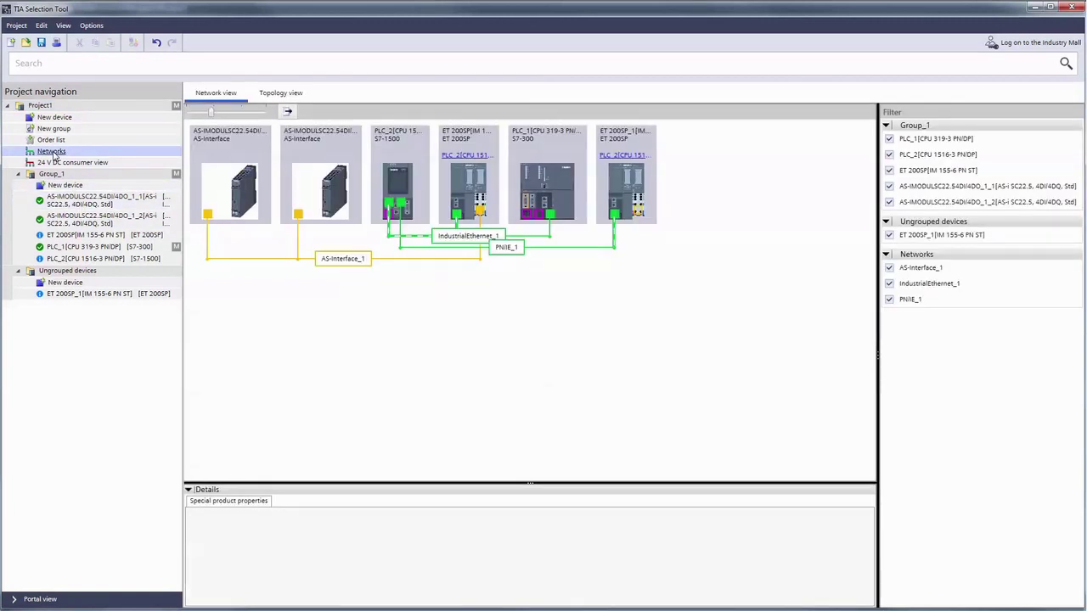